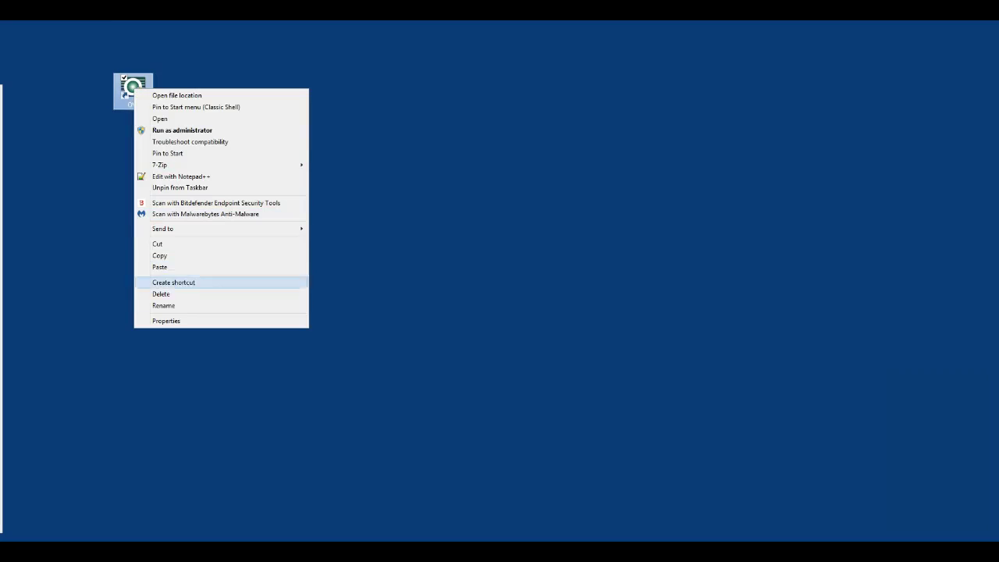
# Set the OV8 desktop shortcut to run as administrator in its advanced shortcut properties.
pyautogui.press('Return')
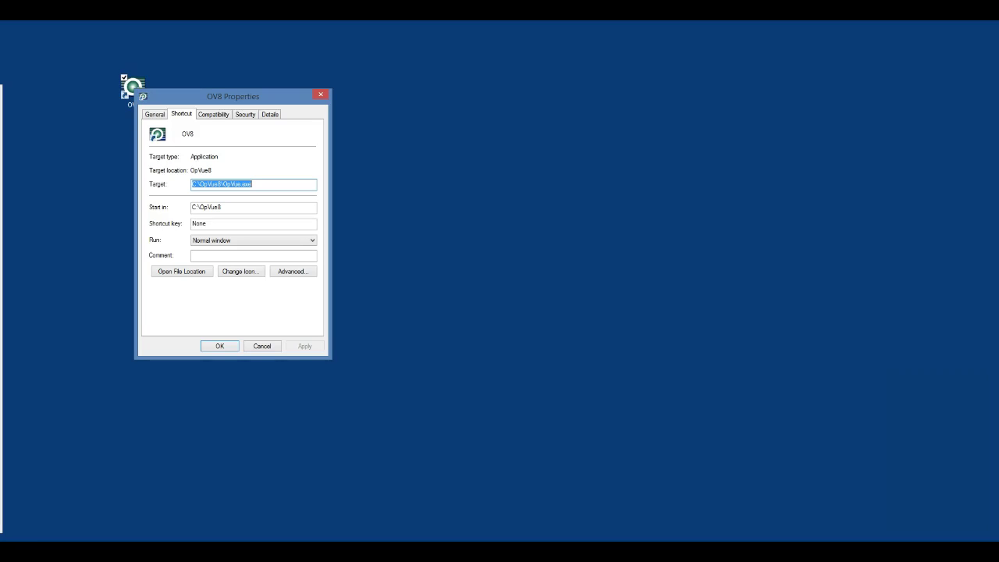
pyautogui.click(293, 271)
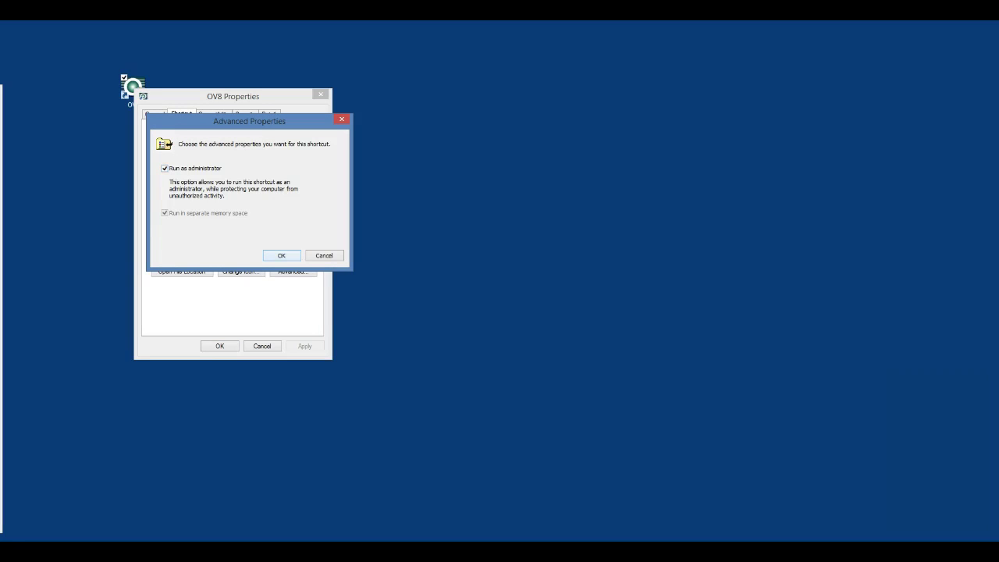
pyautogui.press('Return')
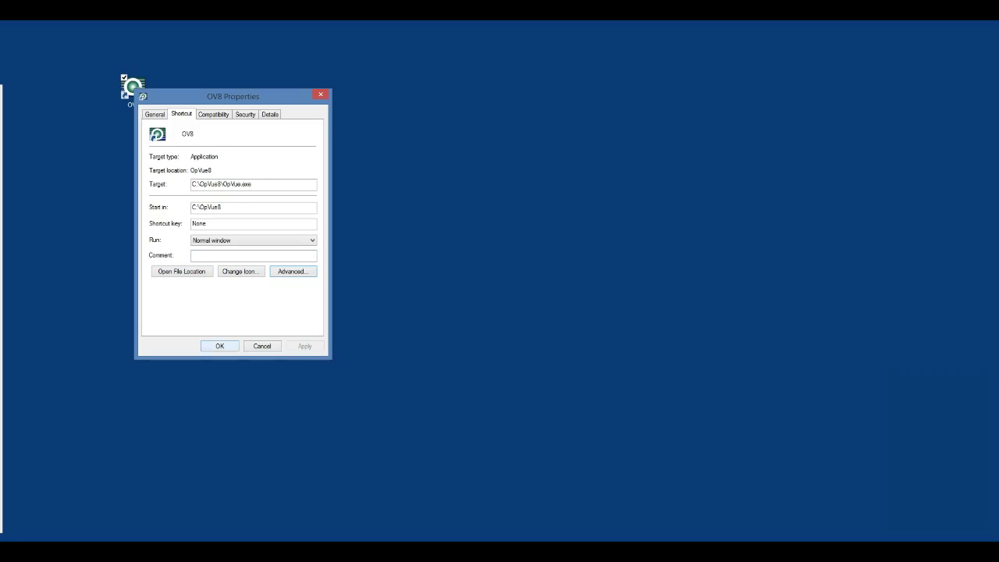
pyautogui.press('Return')
# Set the OptionVue shortcut in the Start menu to run as administrator in its advanced shortcut properties.
pyautogui.press('super')
pyautogui.press('Up')
pyautogui.press('Up')
pyautogui.press('Up')
pyautogui.press('Up')
pyautogui.press('Up')
pyautogui.press('Up')
pyautogui.press('Up')
pyautogui.press('Up')
pyautogui.press('Up')
pyautogui.press('Up')
pyautogui.press('Up')
pyautogui.press('Up')
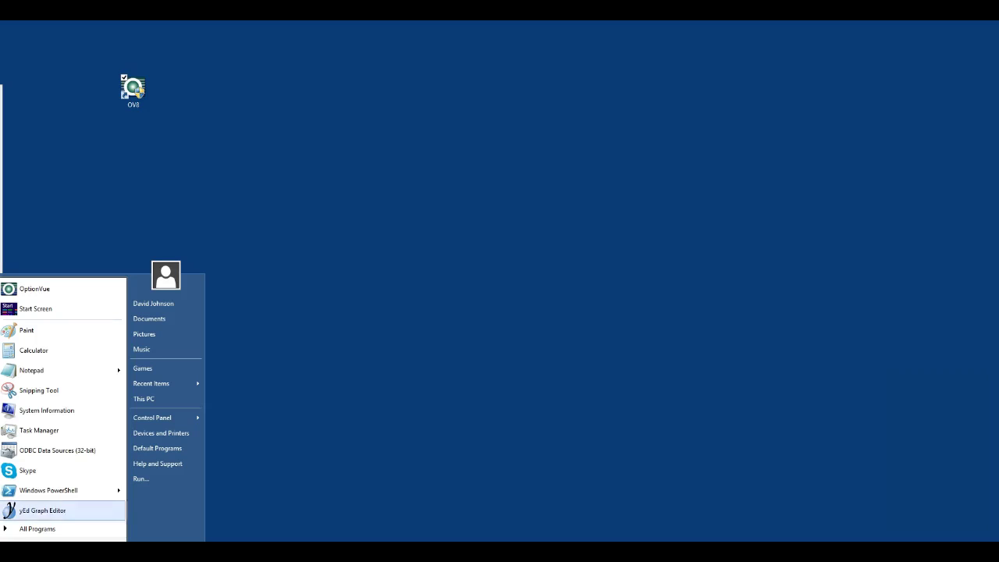
pyautogui.hotkey('shift', 'F10')
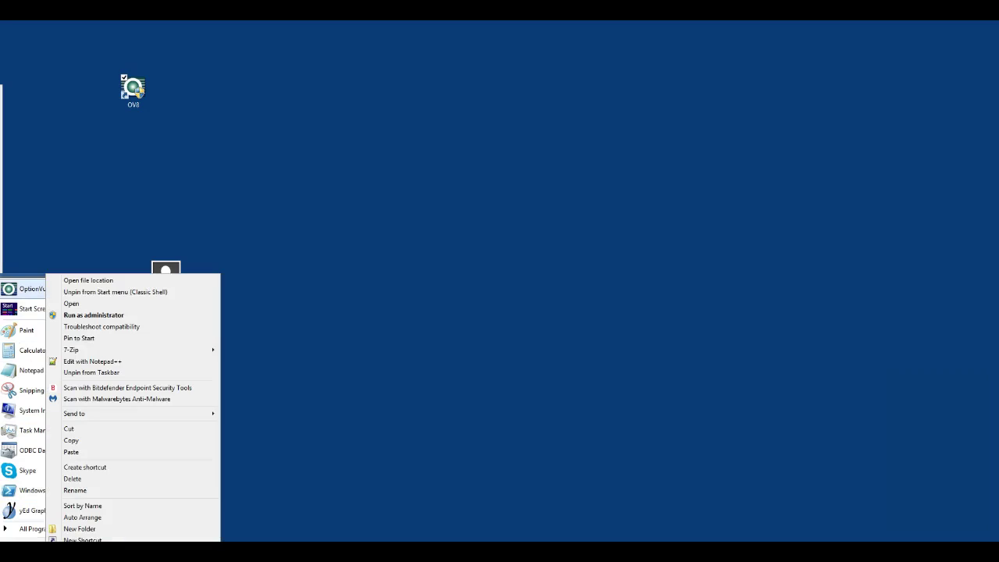
pyautogui.press('Down')
pyautogui.press('Down')
pyautogui.press('Down')
pyautogui.press('Down')
pyautogui.press('Down')
pyautogui.press('Down')
pyautogui.press('Down')
pyautogui.press('Down')
pyautogui.press('Down')
pyautogui.press('Down')
pyautogui.press('Down')
pyautogui.press('Down')
pyautogui.press('Down')
pyautogui.press('Down')
pyautogui.press('Down')
pyautogui.press('Down')
pyautogui.press('Down')
pyautogui.press('Down')
pyautogui.press('Down')
pyautogui.press('Down')
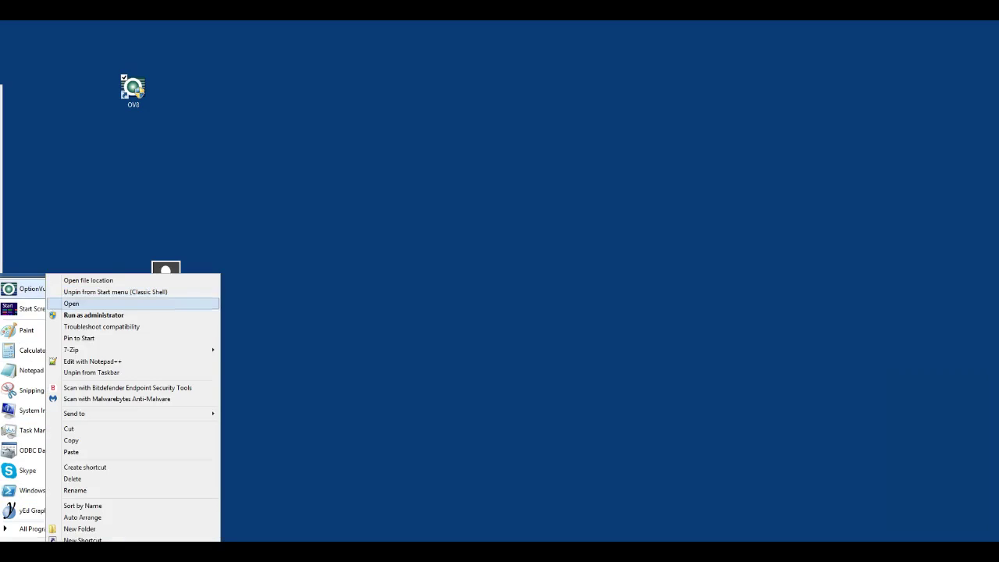
pyautogui.press('Return')
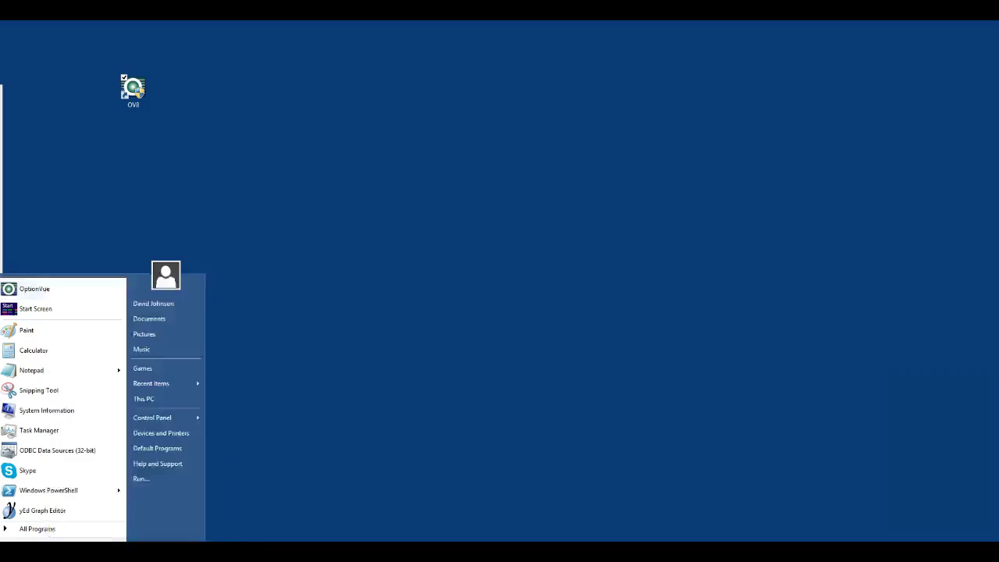
pyautogui.press('Return')
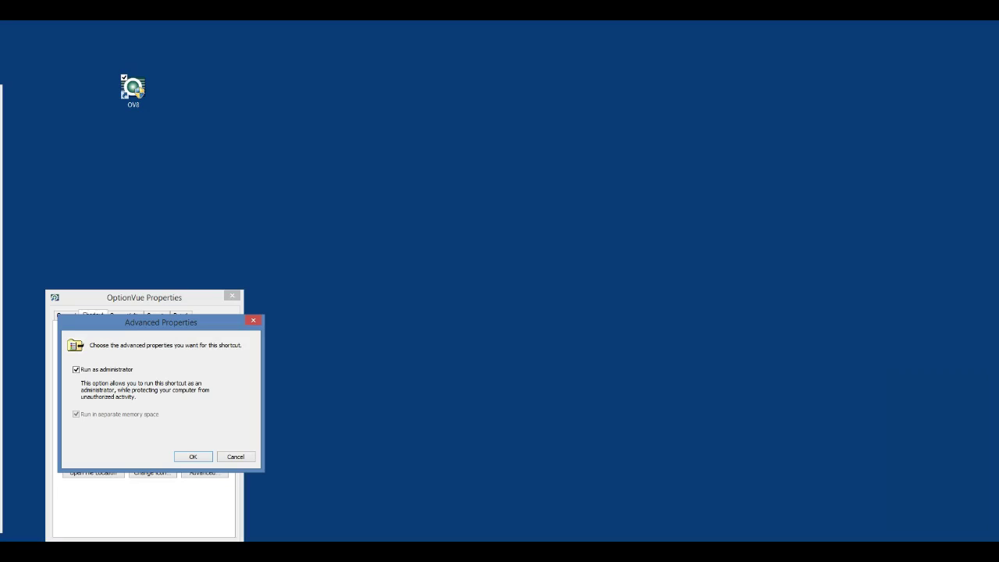
pyautogui.press('Return')
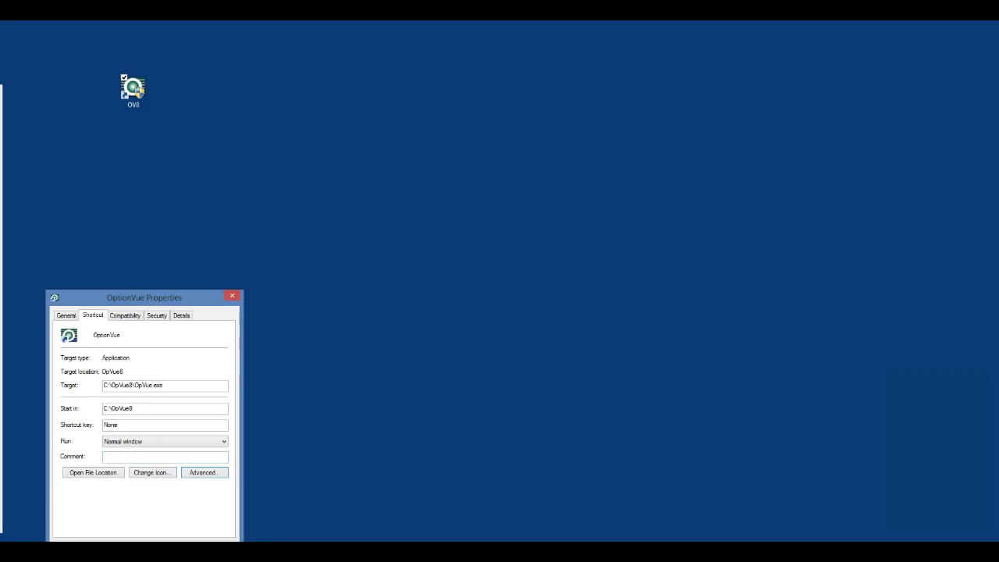
pyautogui.moveTo(144, 297); pyautogui.dragTo(292, 172)
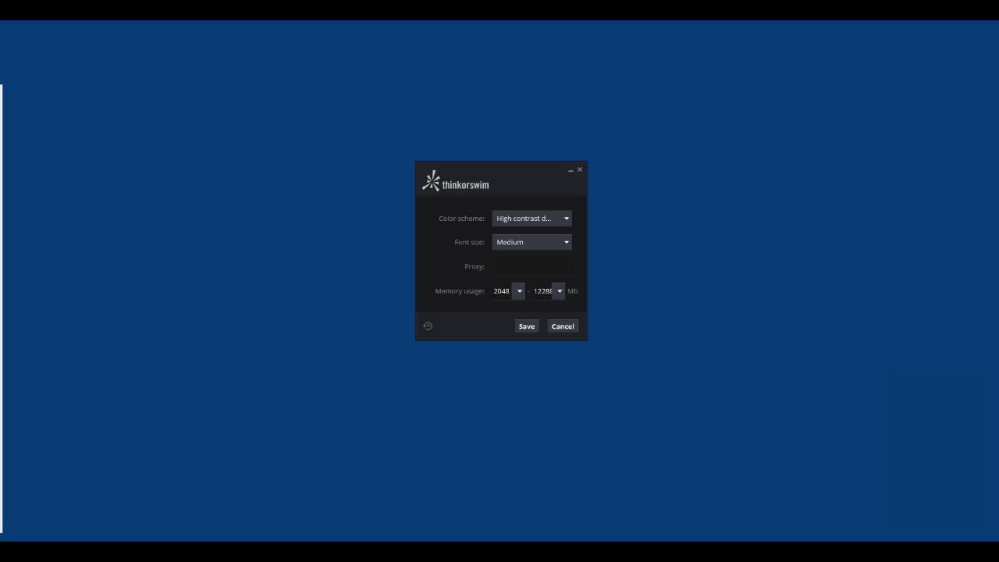
# In the thinkorswim login settings, select a maximum memory usage of 12288 Mb with a 2048 Mb minimum and save.
pyautogui.click(519, 290)
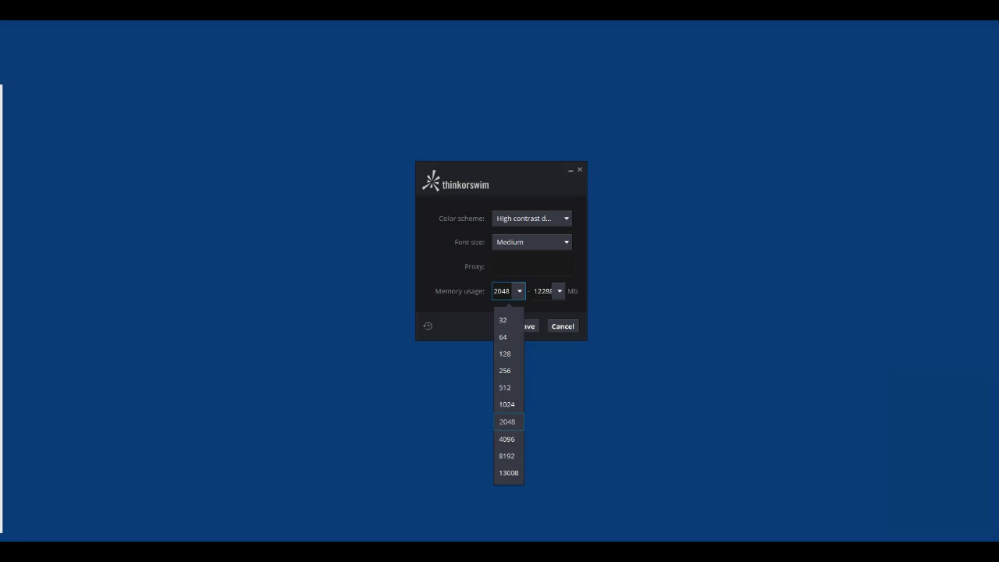
pyautogui.click(559, 291)
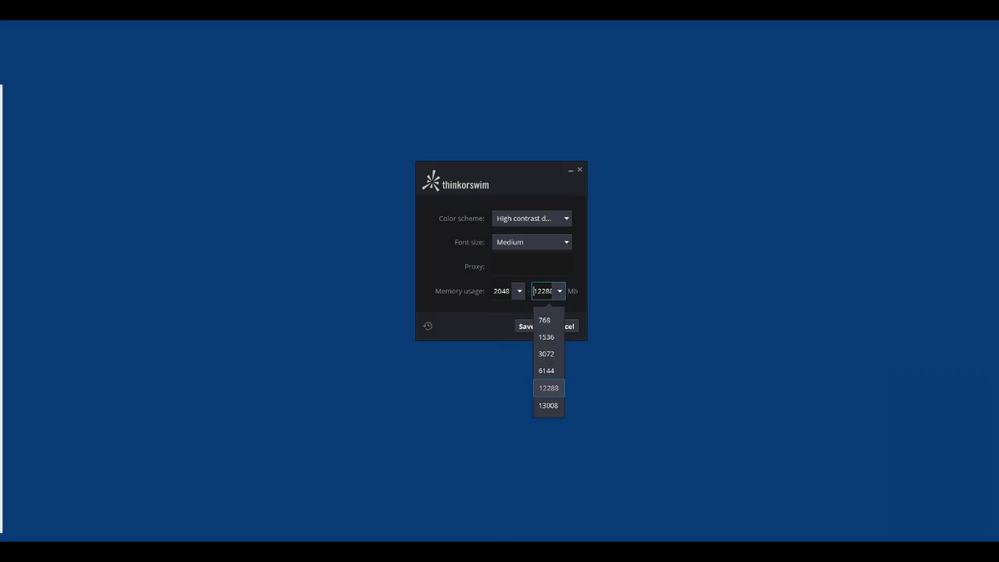
pyautogui.click(549, 388)
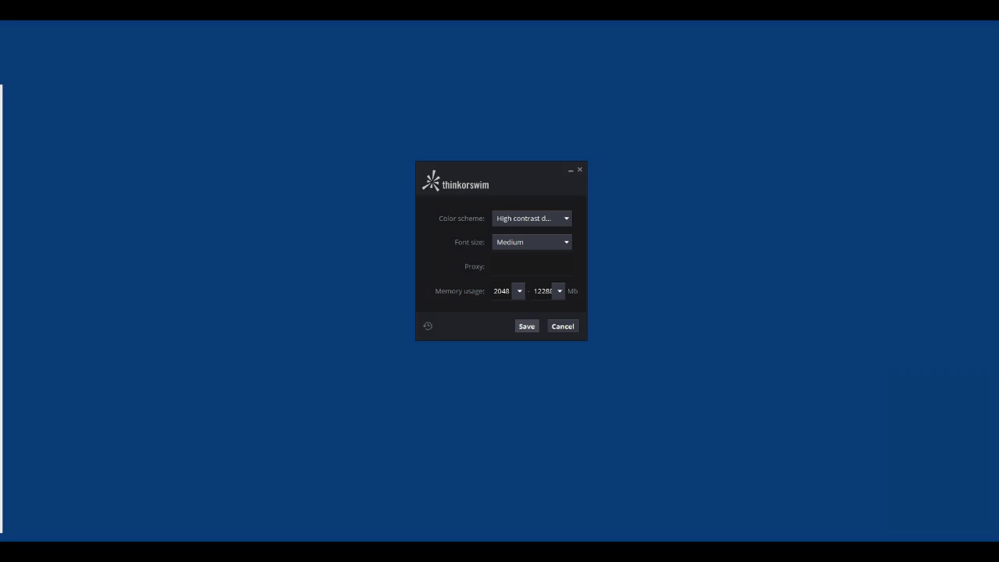
pyautogui.click(527, 326)
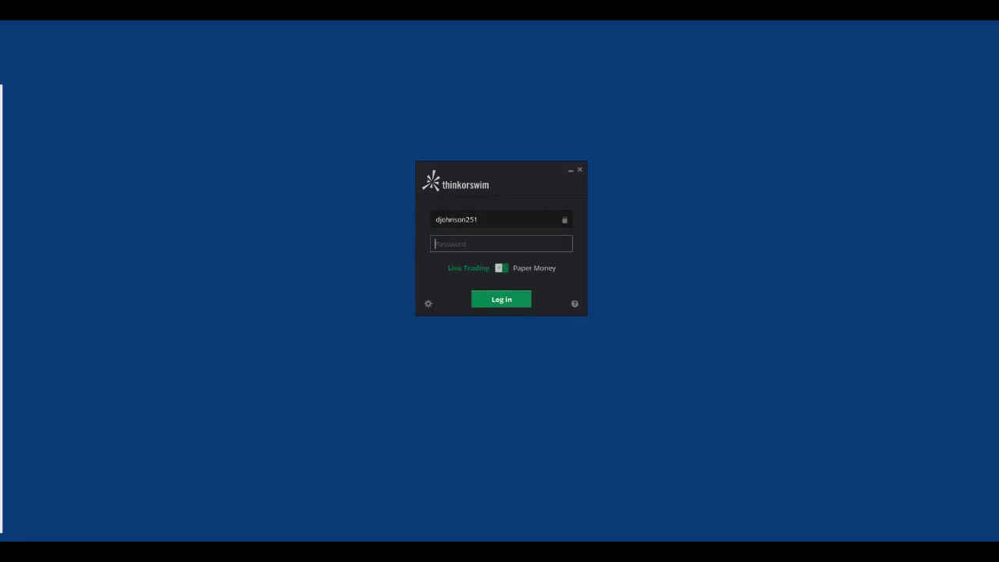
# Enter the account password and log in to thinkorswim for live trading.
pyautogui.write('*********')
pyautogui.press('Return')
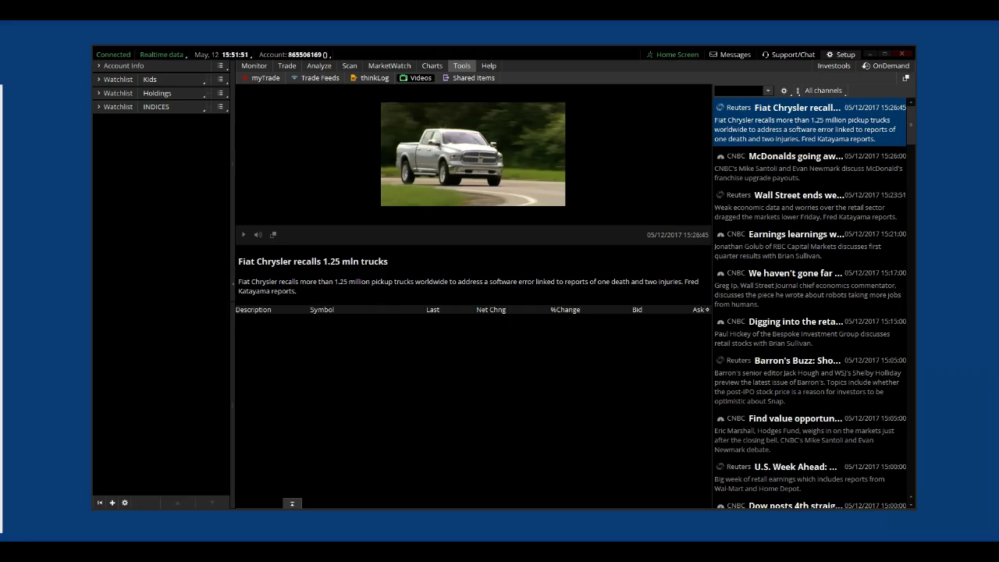
# Check the quote speed options in the System application settings, keep Moderate (max delay 3 seconds) and apply the settings.
pyautogui.click(841, 54)
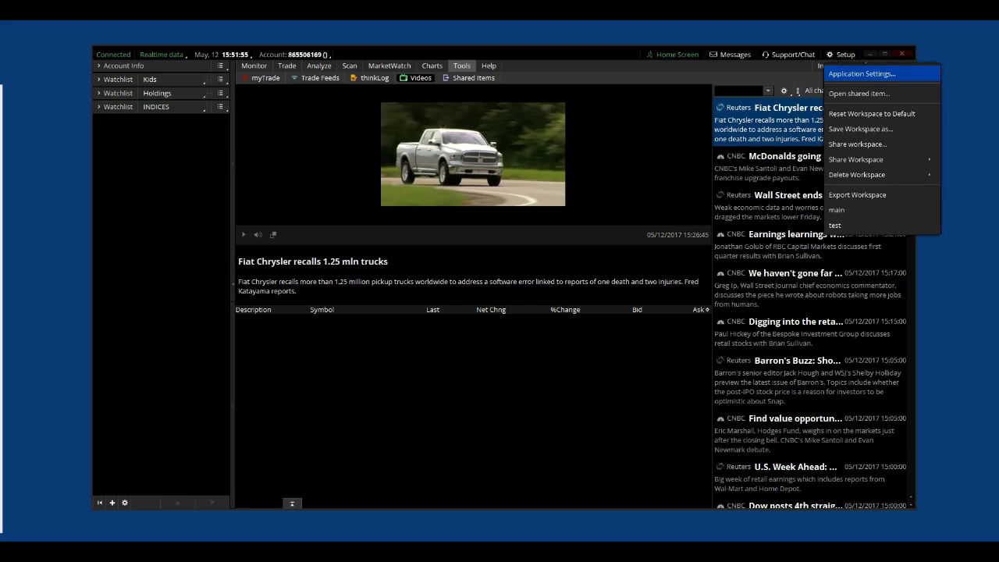
pyautogui.click(861, 74)
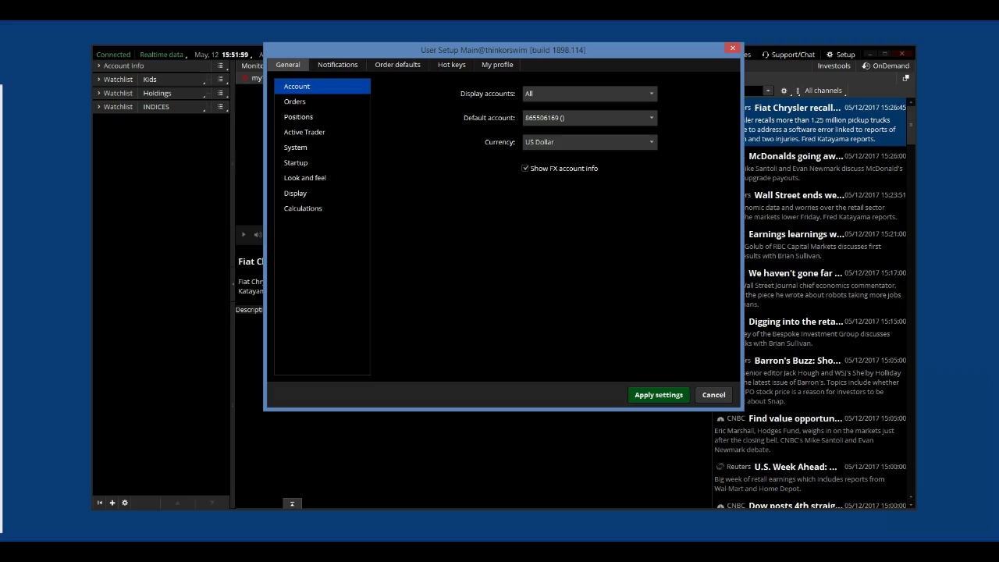
pyautogui.click(295, 146)
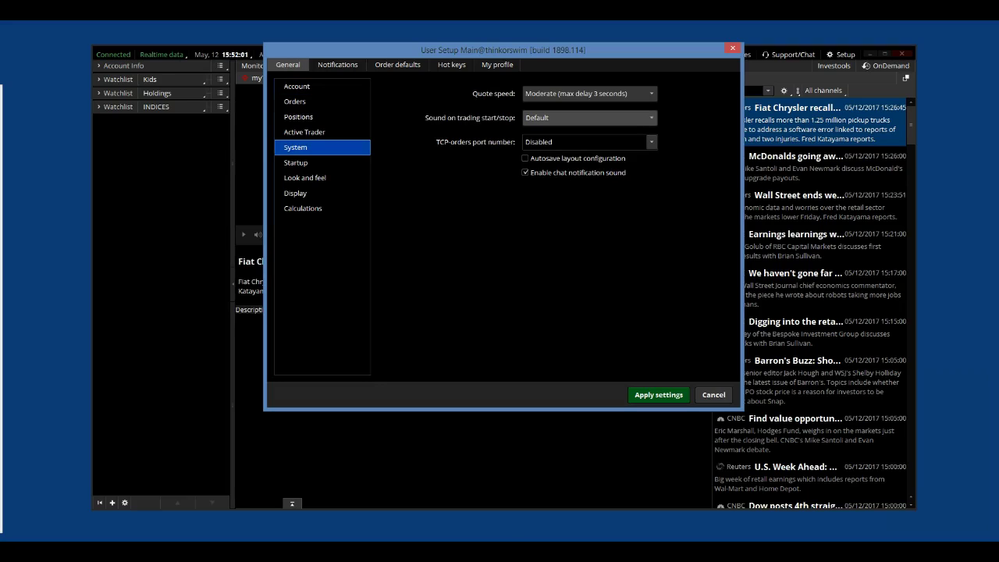
pyautogui.click(589, 93)
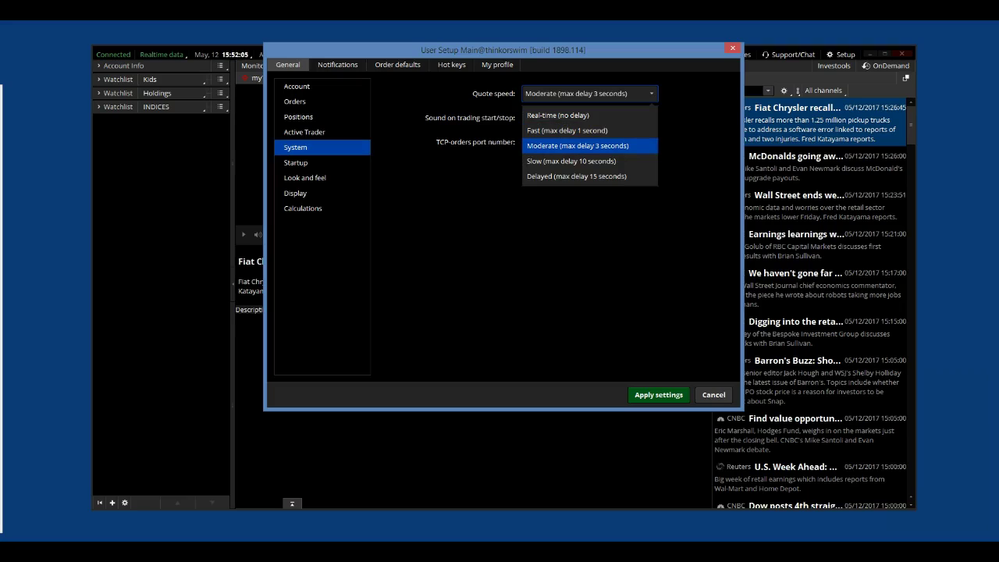
pyautogui.press('Escape')
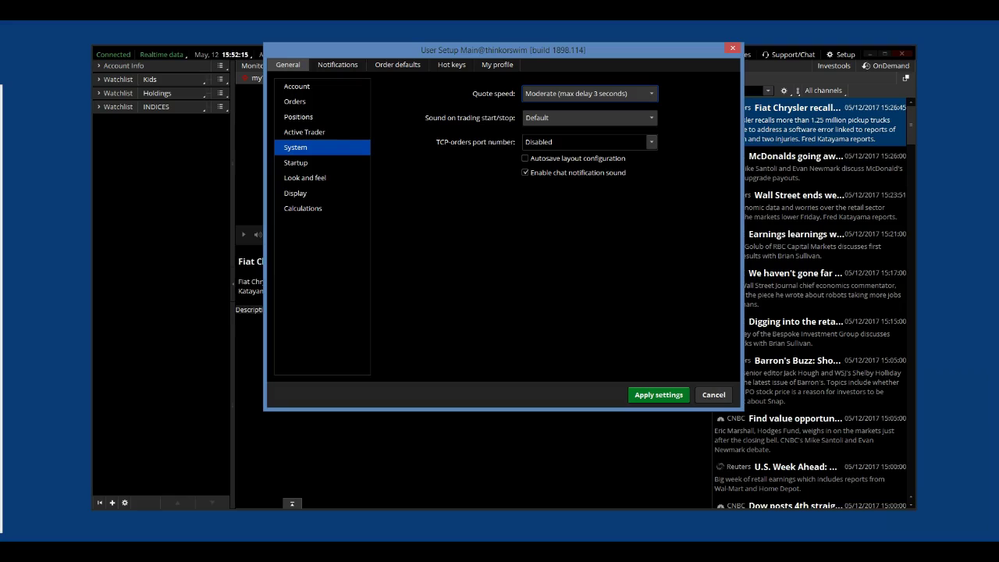
pyautogui.click(658, 394)
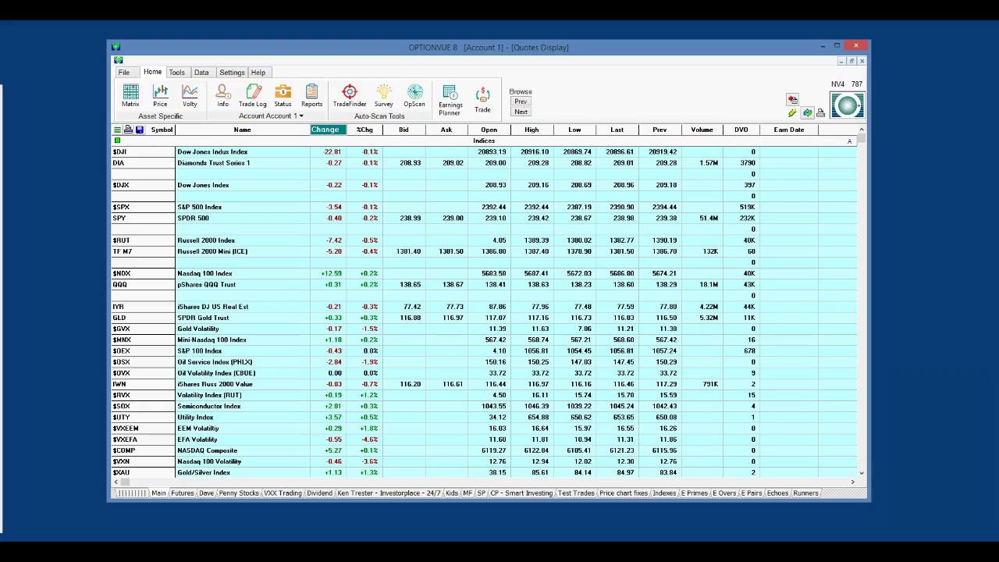
# In OptionVue 8, set the live data source to TOS (thinkorswim) and confirm the connection settings.
pyautogui.click(850, 105)
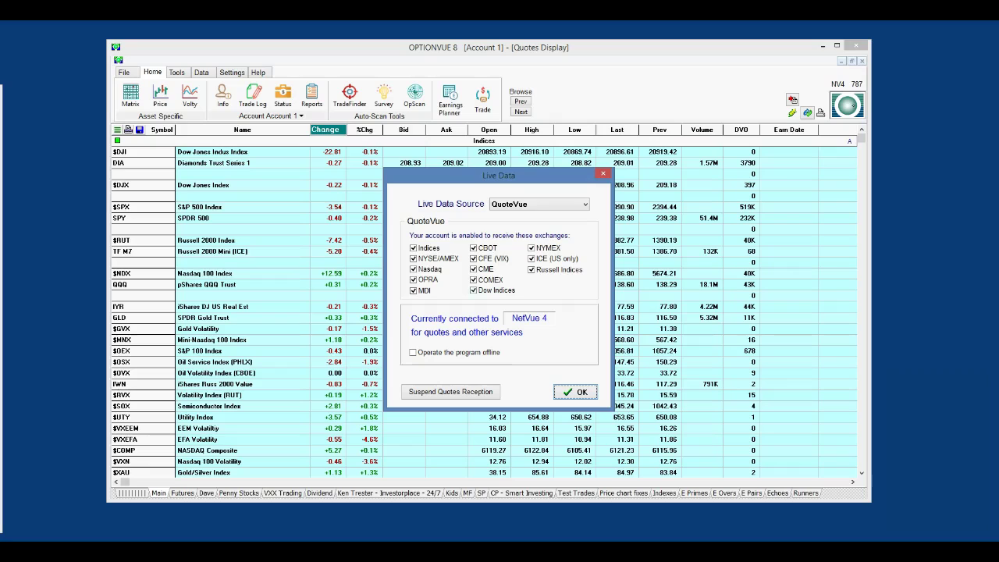
pyautogui.click(585, 204)
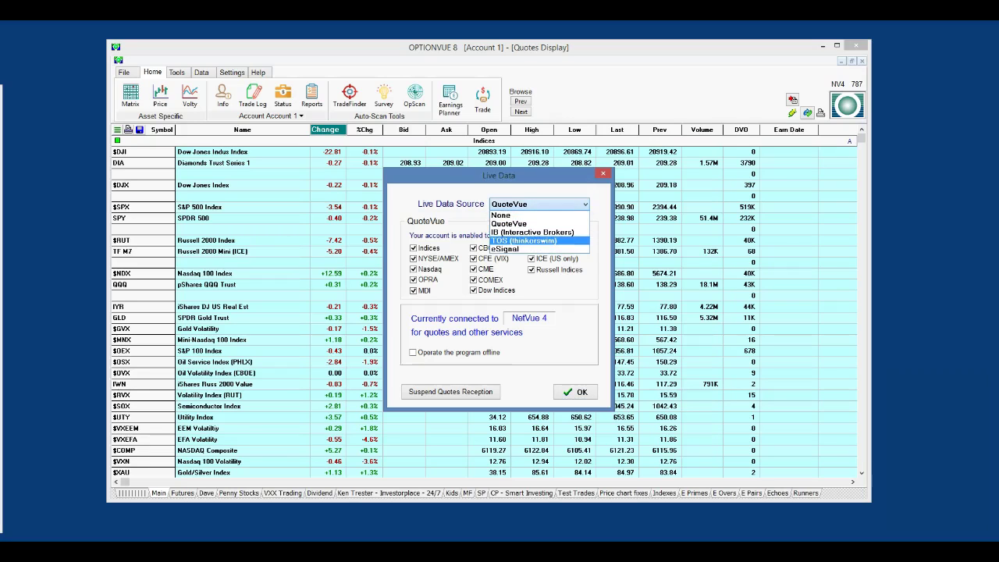
pyautogui.click(523, 241)
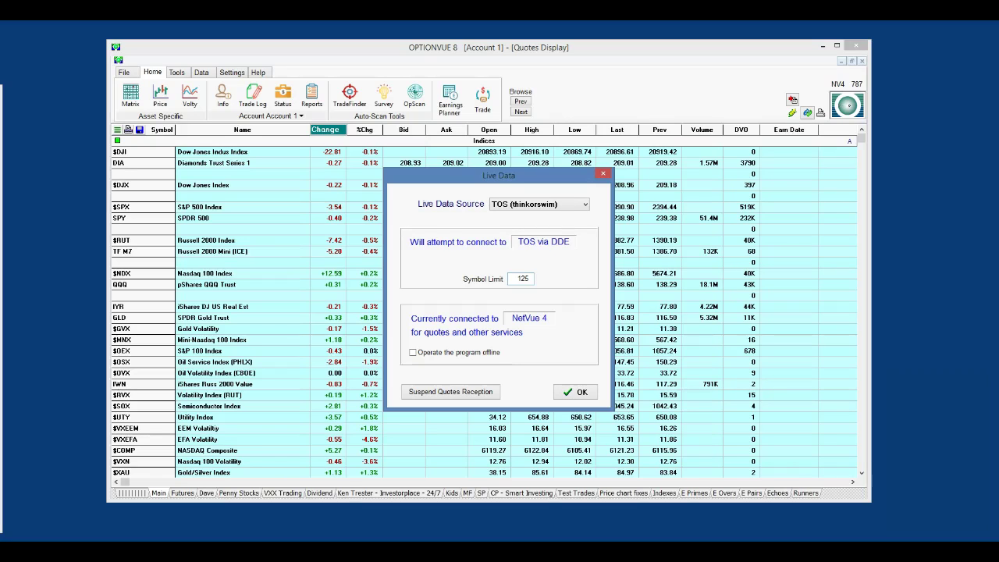
pyautogui.press('Return')
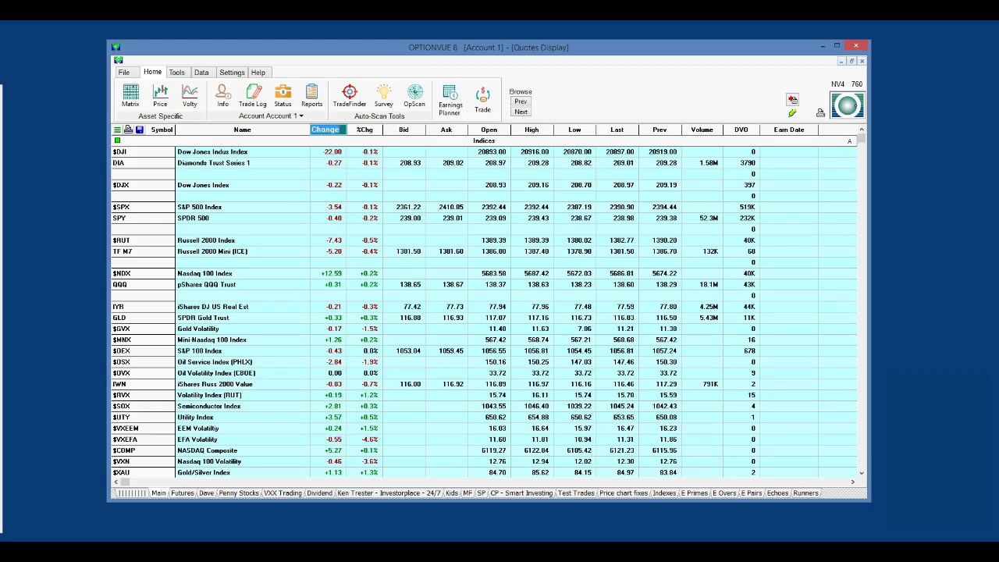
# Insert a column before Change in the Quotes Display and assign it the Data Source field.
pyautogui.click(404, 130)
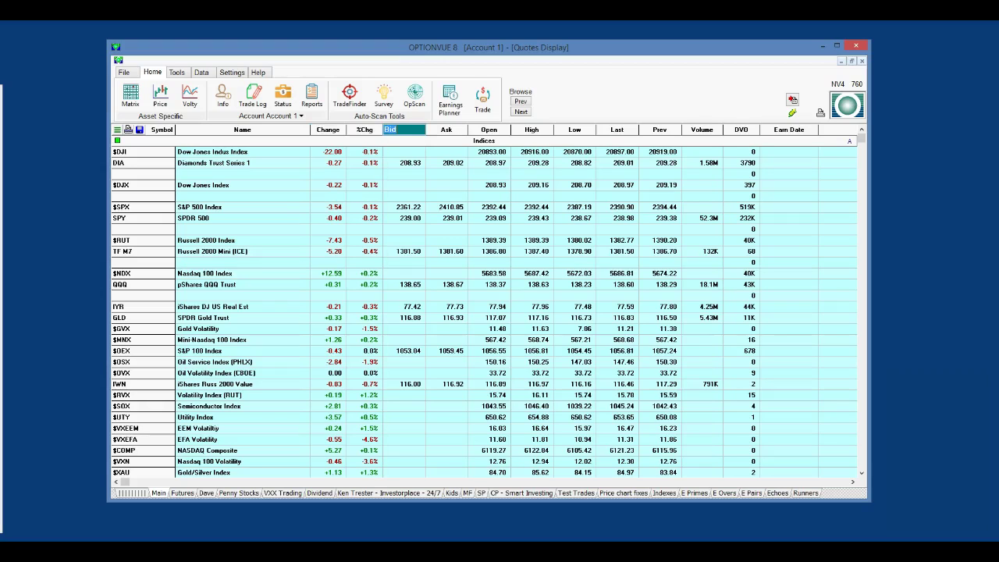
pyautogui.click(328, 130)
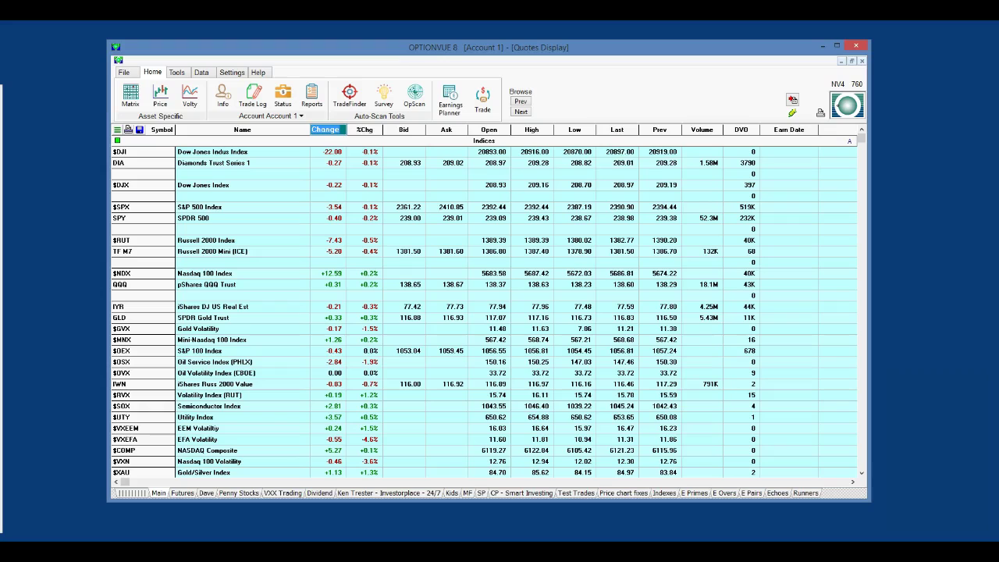
pyautogui.press('Insert')
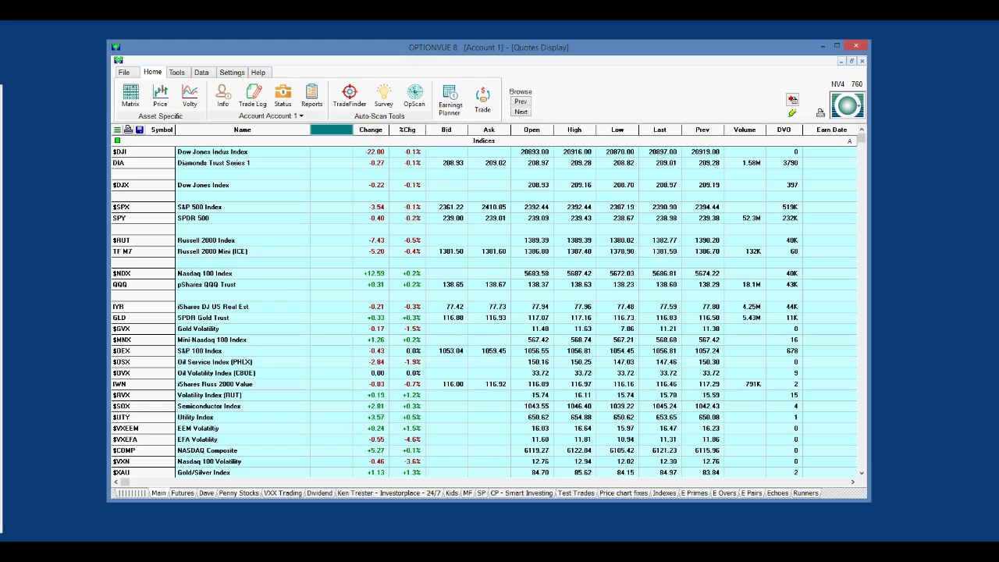
pyautogui.press('Return')
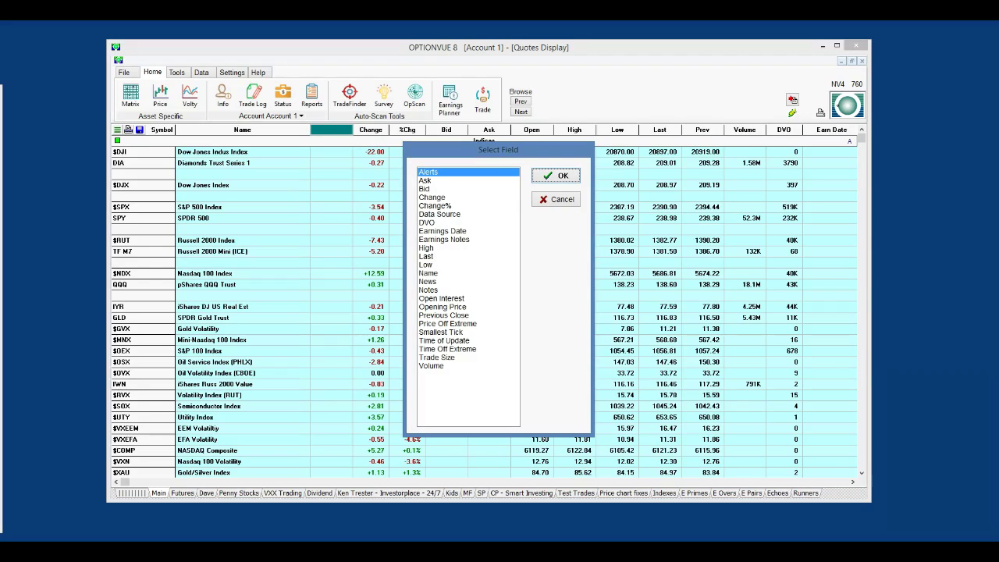
pyautogui.click(440, 214)
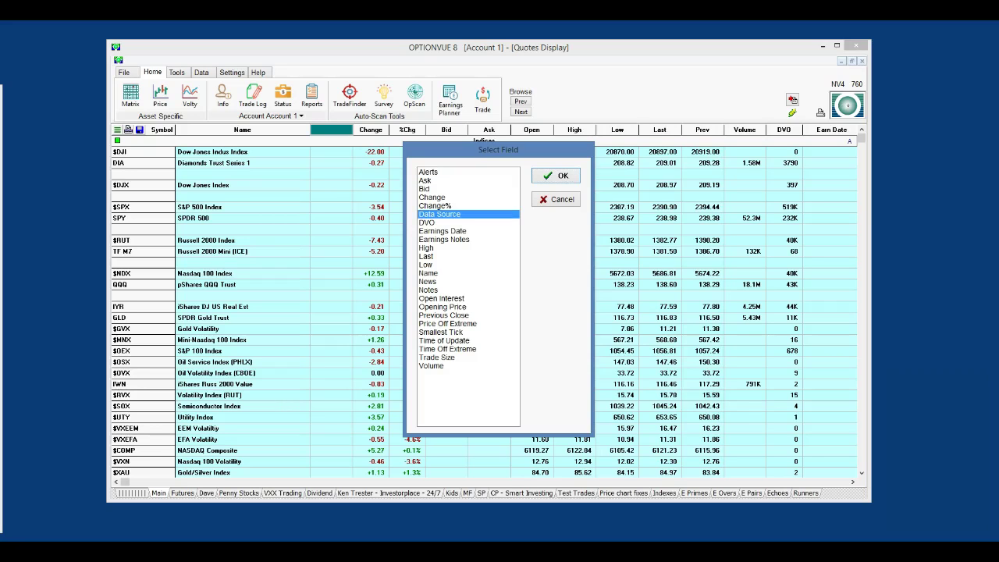
pyautogui.press('Return')
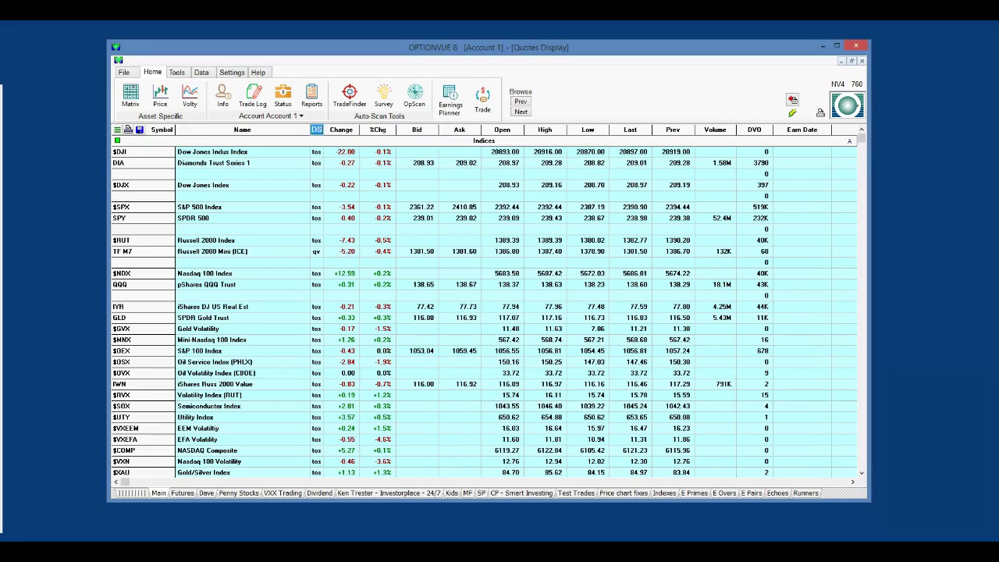